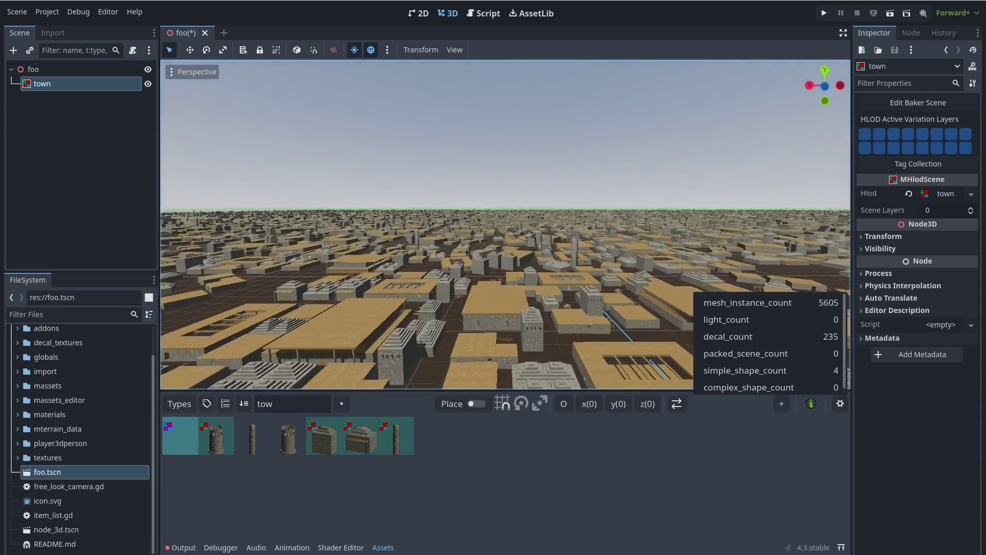
scroll(522, 240, "up", 1)
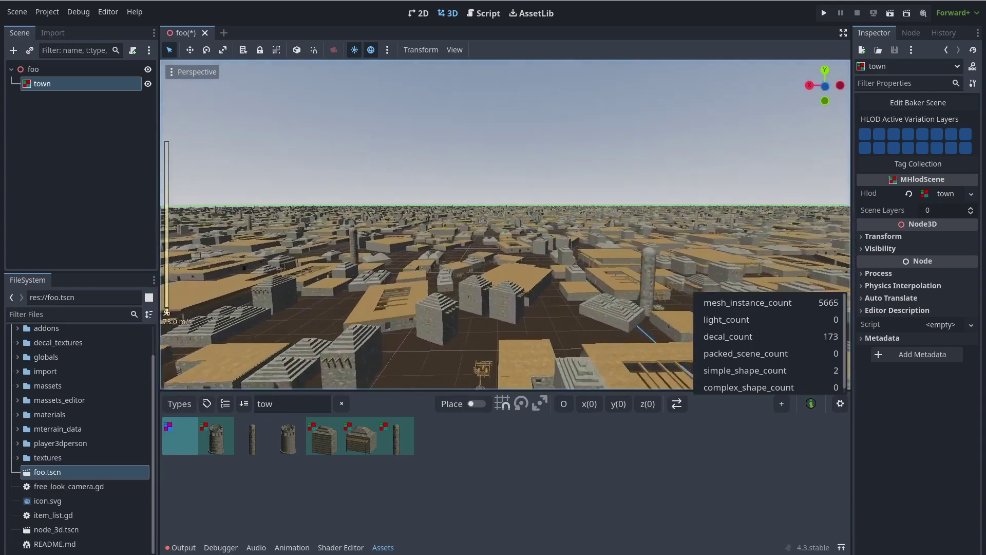
scroll(522, 240, "down", 2)
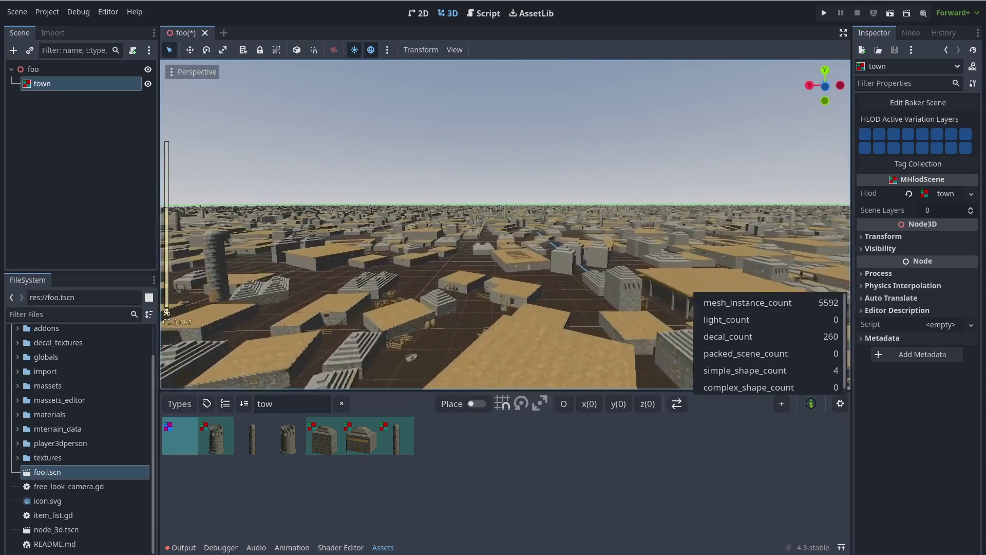
scroll(522, 239, "up", 12)
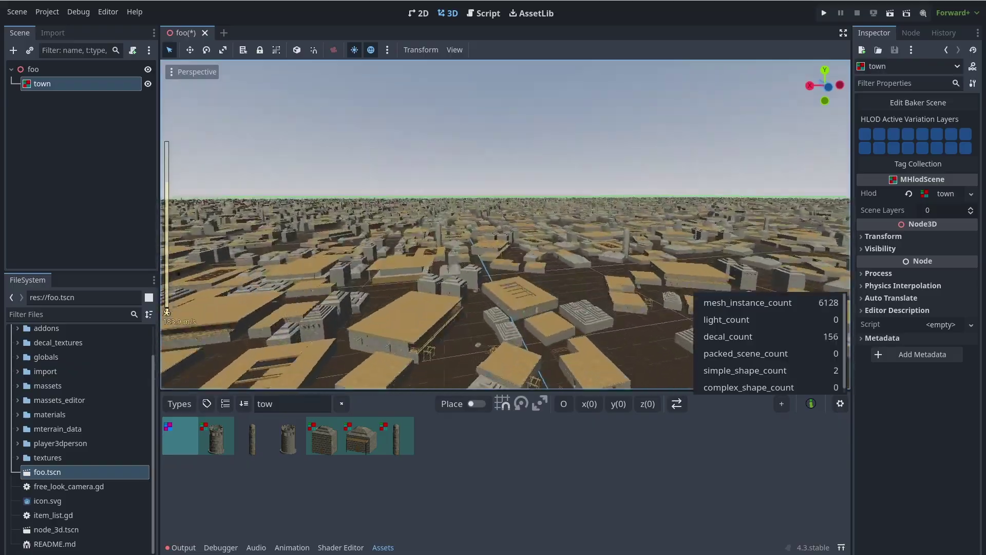
scroll(586, 273, "up", 20)
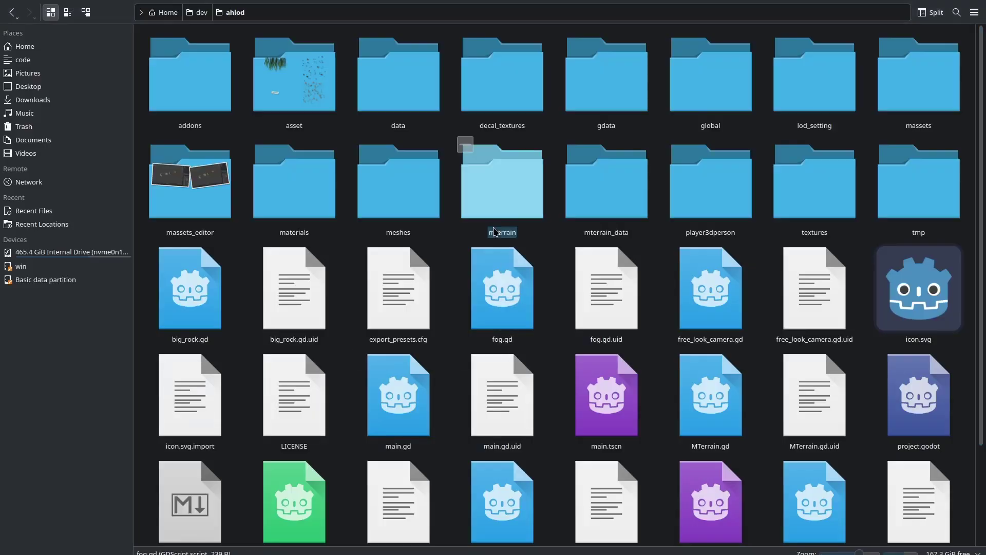
In the file manager, look through the mterrain folder and the addons/m_terrain folder of the ahlod project.
left_click(503, 193)
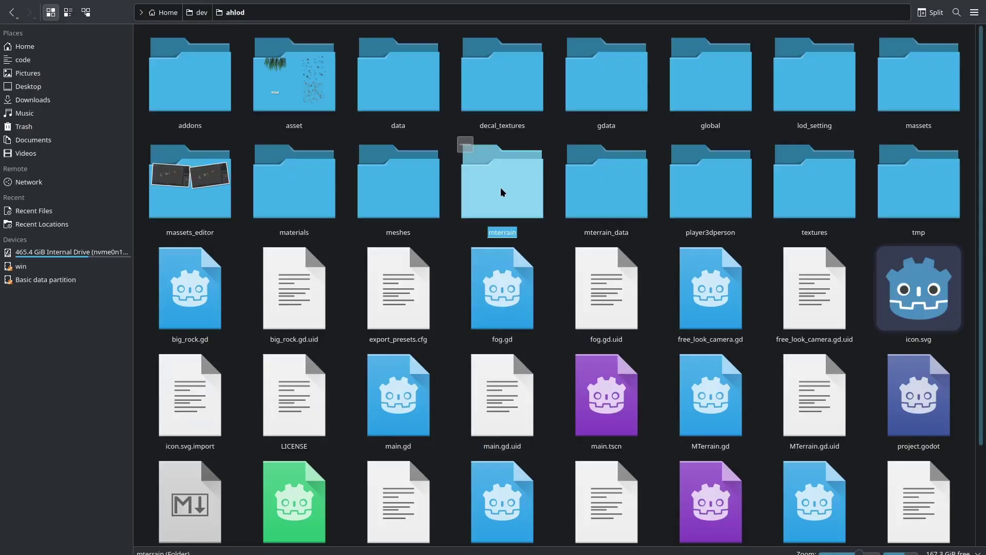
double_click(520, 190)
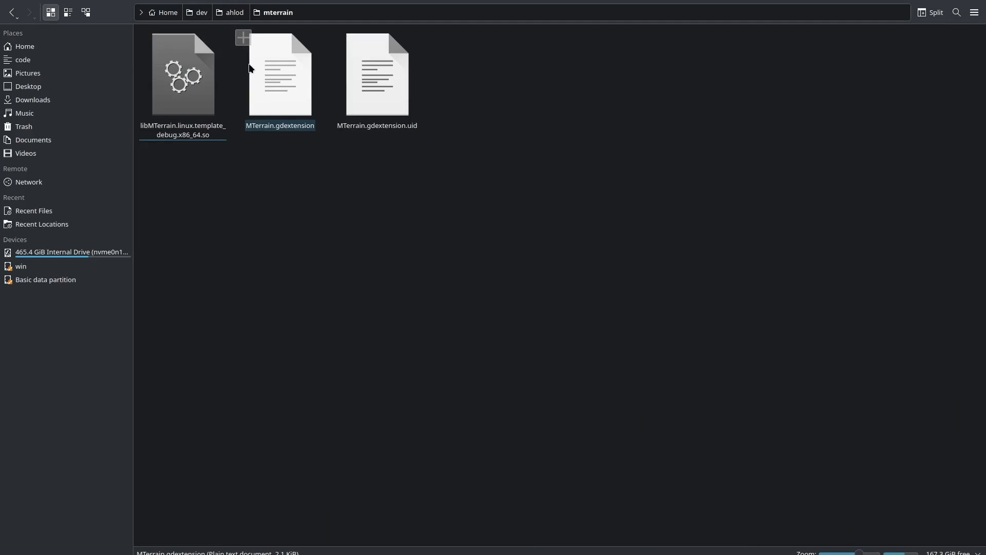
left_click(235, 12)
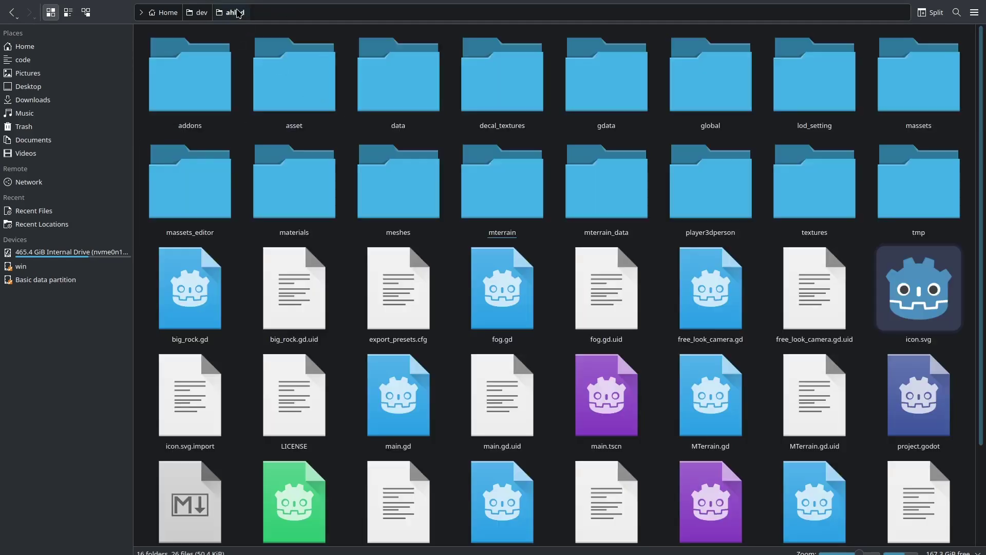
double_click(204, 94)
double_click(205, 95)
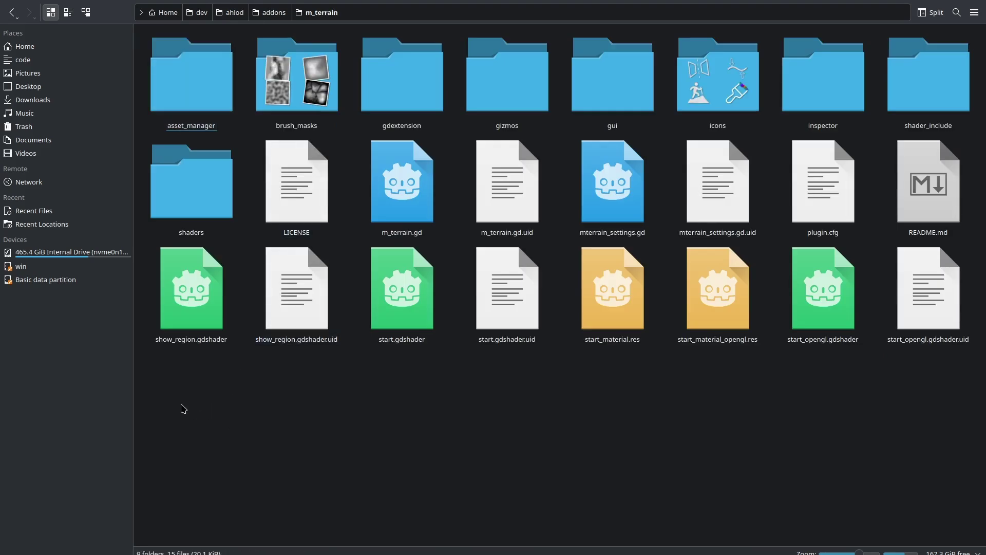
left_click_drag(183, 408, 253, 372)
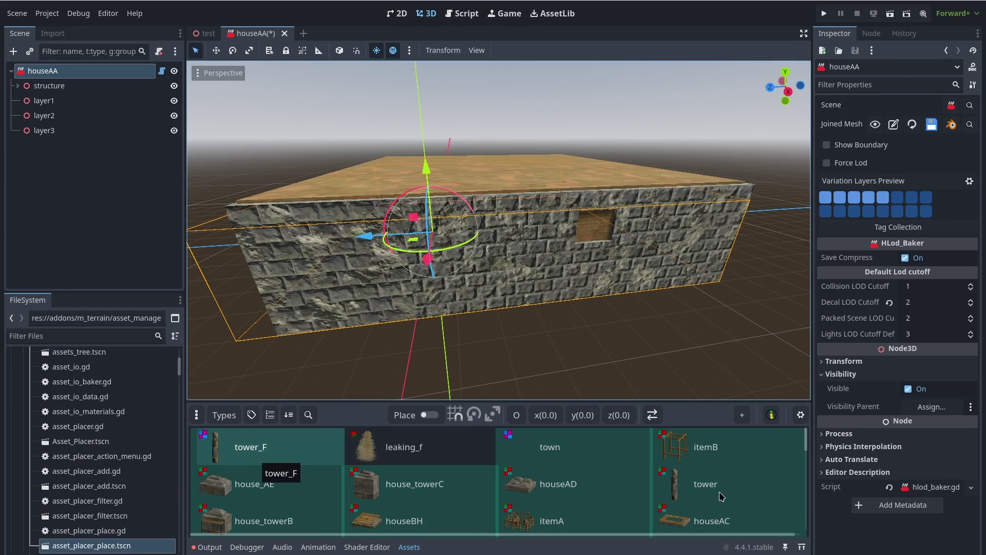
Create a new decal asset in the houseAA scene and open the decal resource of its New Decal node.
left_click(744, 417)
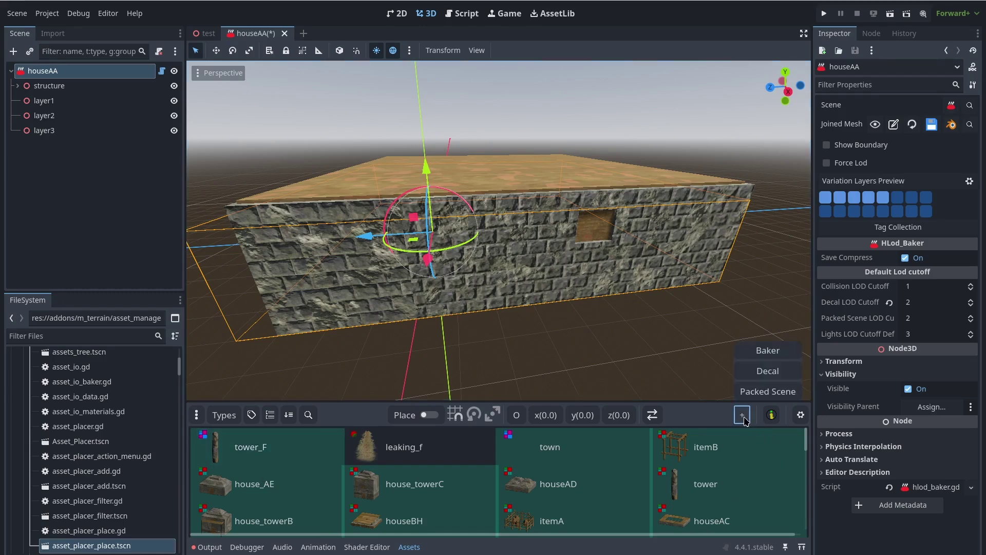
left_click(774, 372)
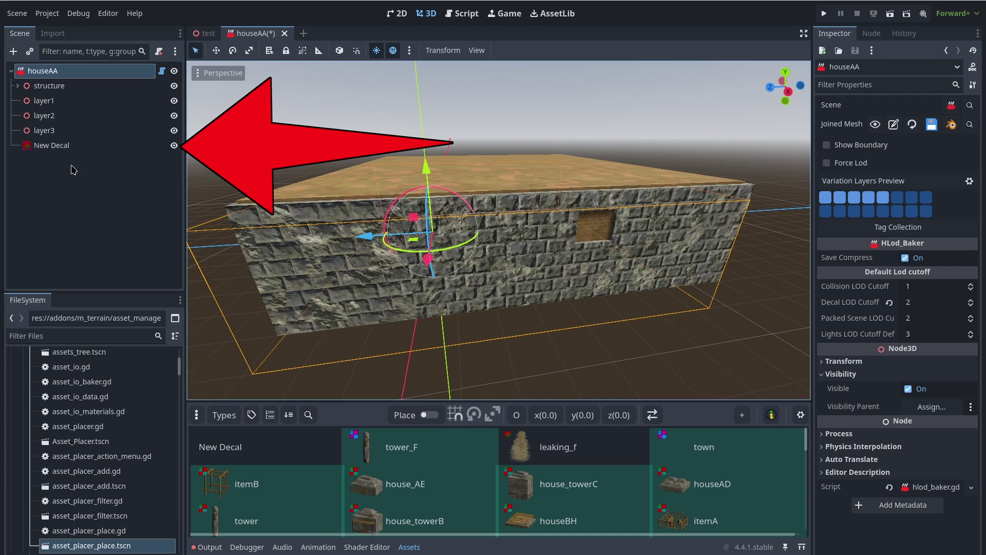
left_click(51, 145)
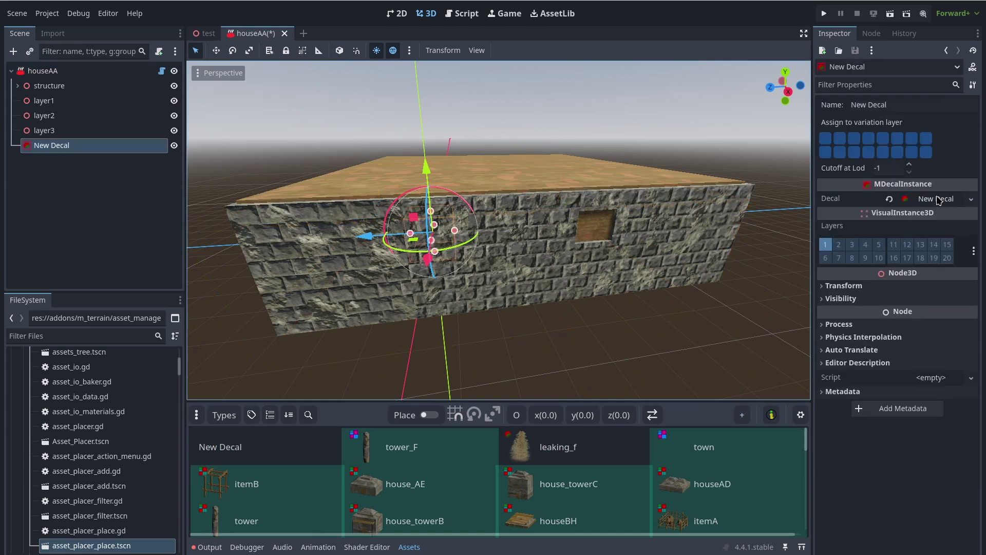
left_click(938, 200)
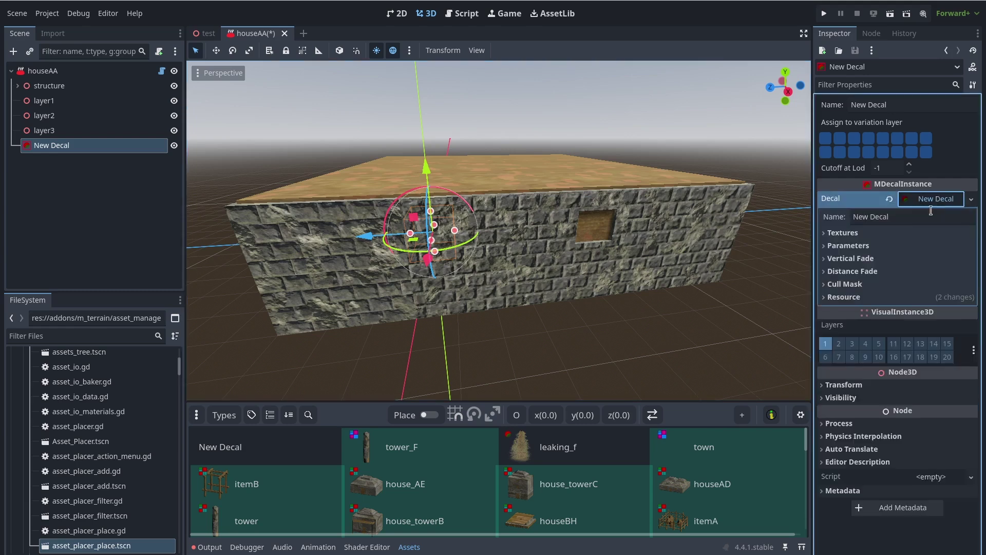
left_click(824, 233)
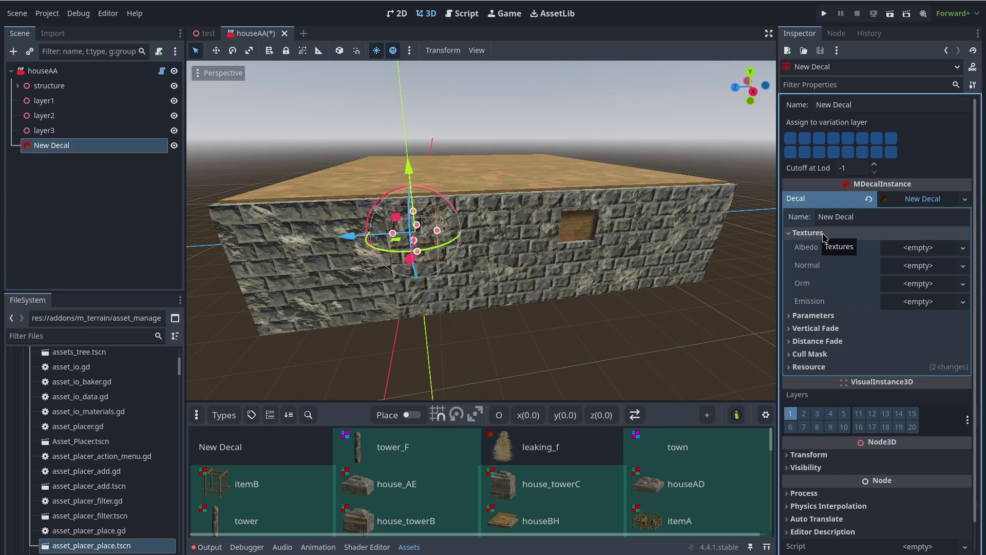
left_click(824, 234)
Reveal the New Decal asset's resource file in the project's FileSystem.
right_click(256, 448)
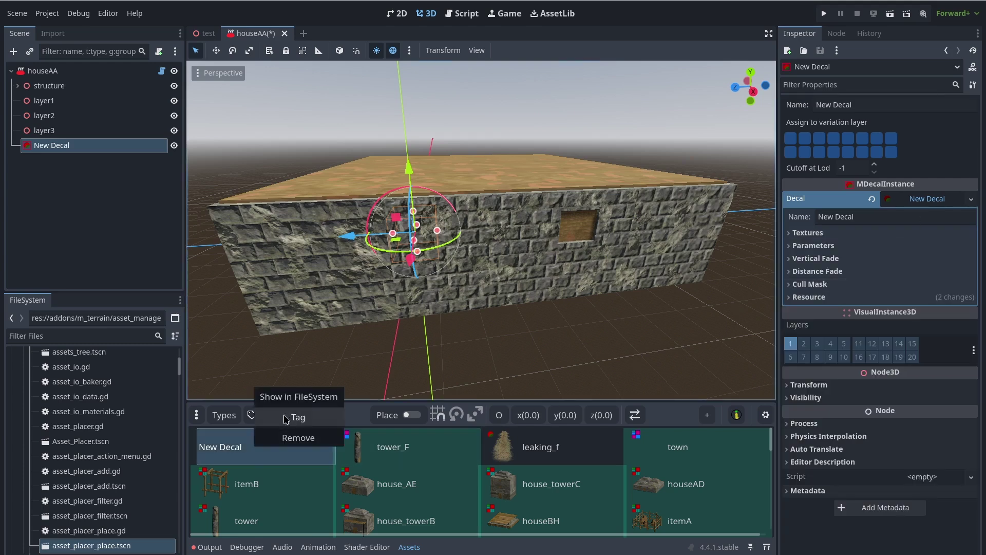
left_click(314, 397)
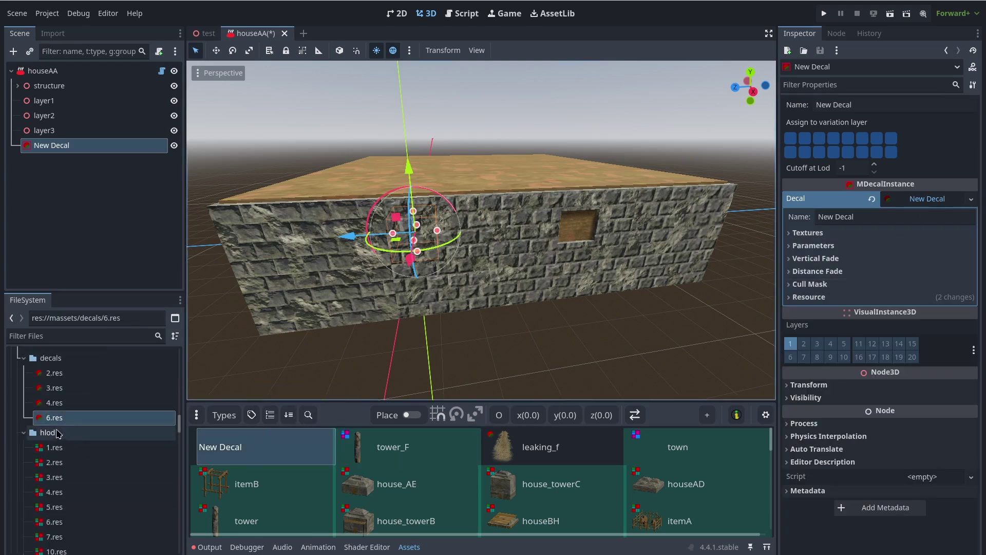
scroll(62, 435, "up", 2)
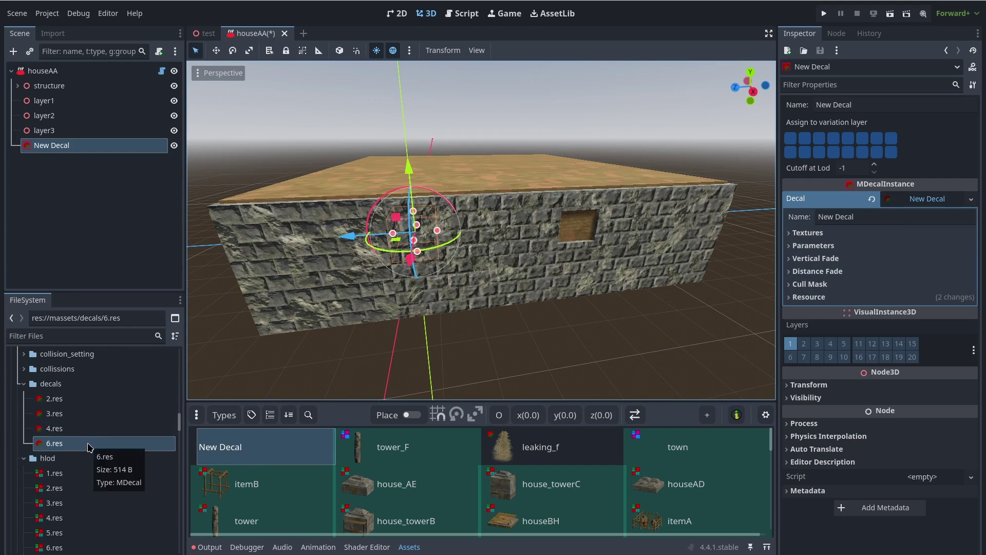
Load the first texture from the leaking6 folder as the decal's Albedo texture.
left_click(808, 233)
left_click(938, 248)
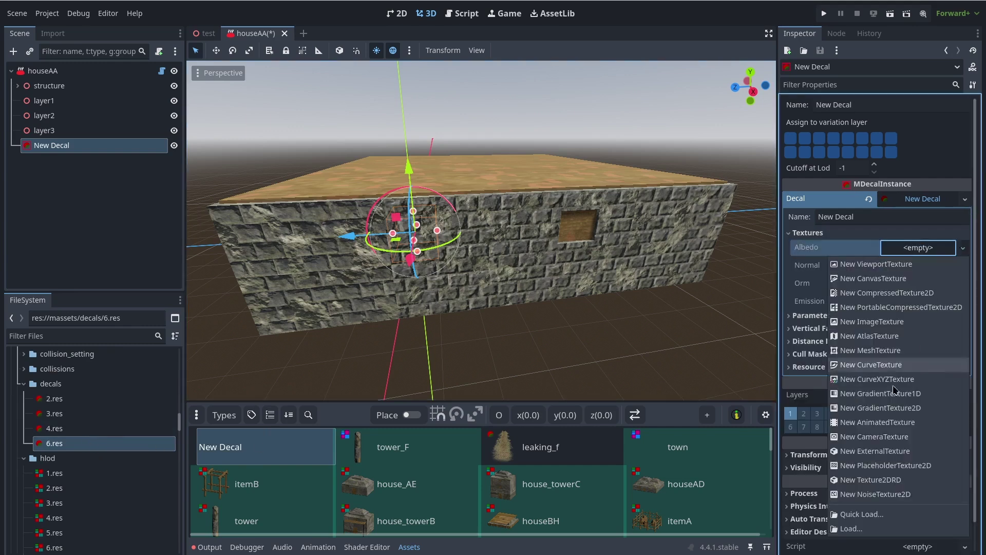
left_click(869, 528)
left_click(257, 317)
double_click(333, 189)
Load the second texture from the leaking6 folder as the decal's Normal texture.
left_click(920, 282)
left_click(869, 551)
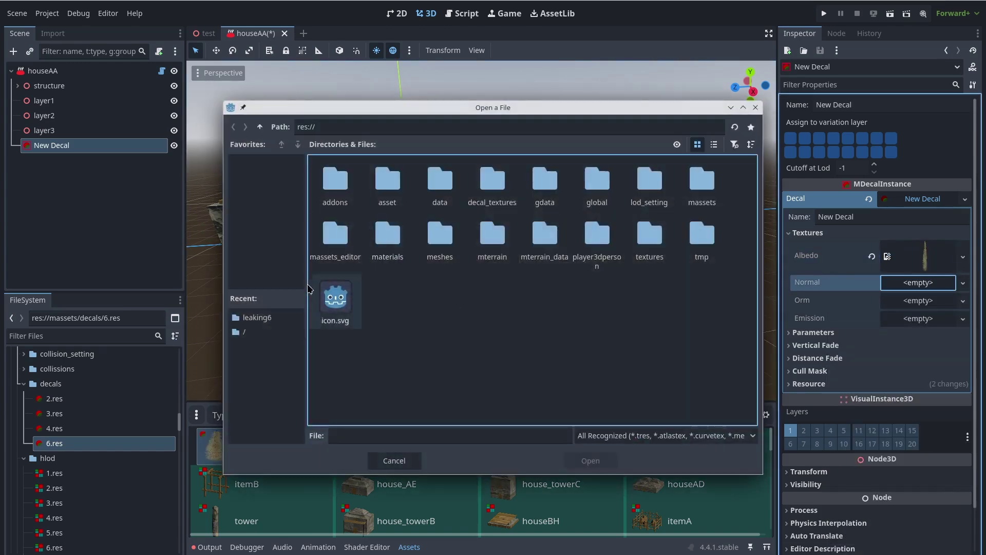
left_click(264, 318)
double_click(387, 189)
Load the third texture from the leaking6 folder as the decal's Orm texture and collapse the decal resource.
left_click(919, 301)
left_click(869, 547)
left_click(268, 319)
double_click(439, 189)
left_click(923, 199)
Move the New Decal node under structure and rotate it to about 60° around X, showing its transform values.
left_click_drag(51, 146, 49, 86)
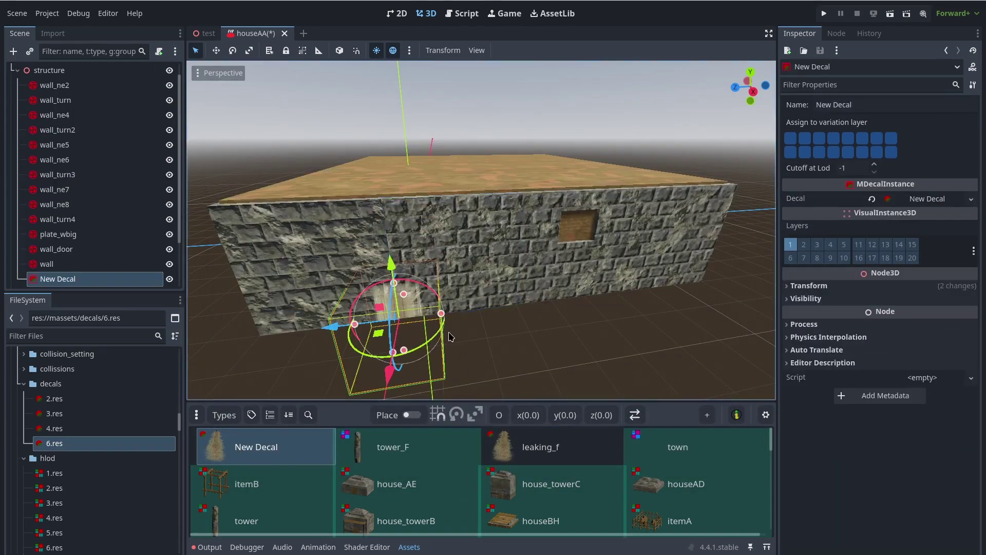
left_click_drag(391, 338, 420, 348)
left_click(842, 286)
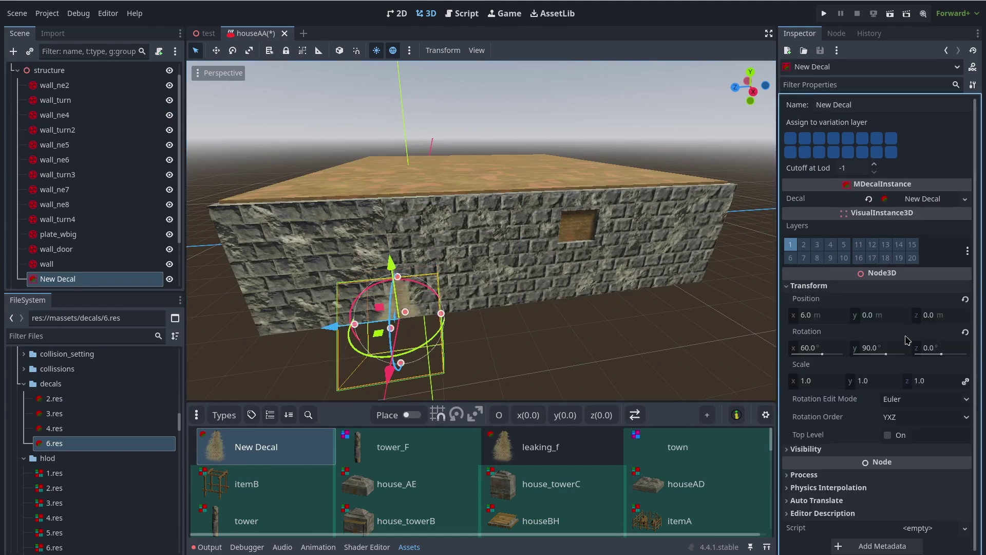
Raise the decal and shift it along the stone wall to just beside the small window, and deselect it.
left_click_drag(391, 265, 381, 198)
left_click_drag(328, 262, 420, 254)
left_click(559, 333)
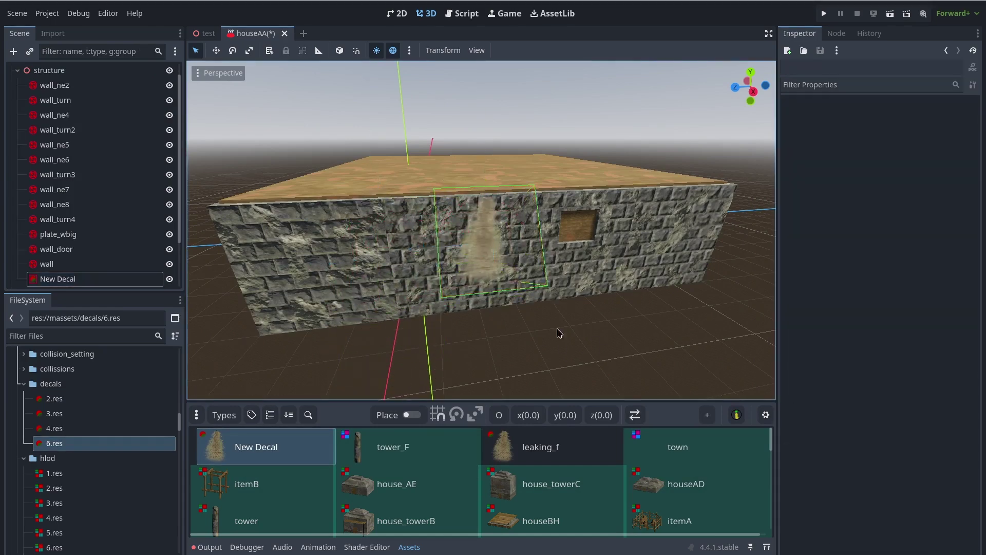
Add an OmniLight3D node as a child of the houseAA root.
scroll(560, 332, "up", 5)
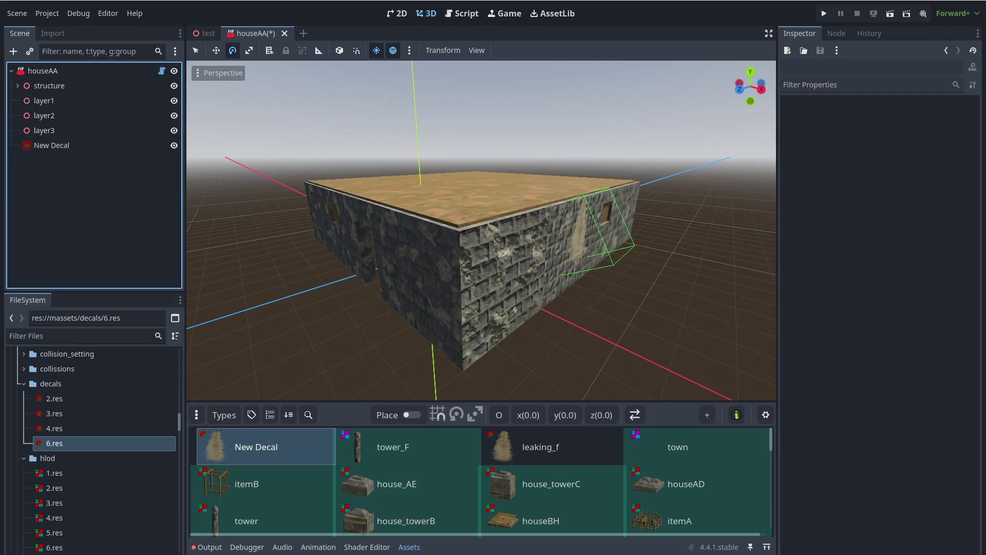
left_click(42, 71)
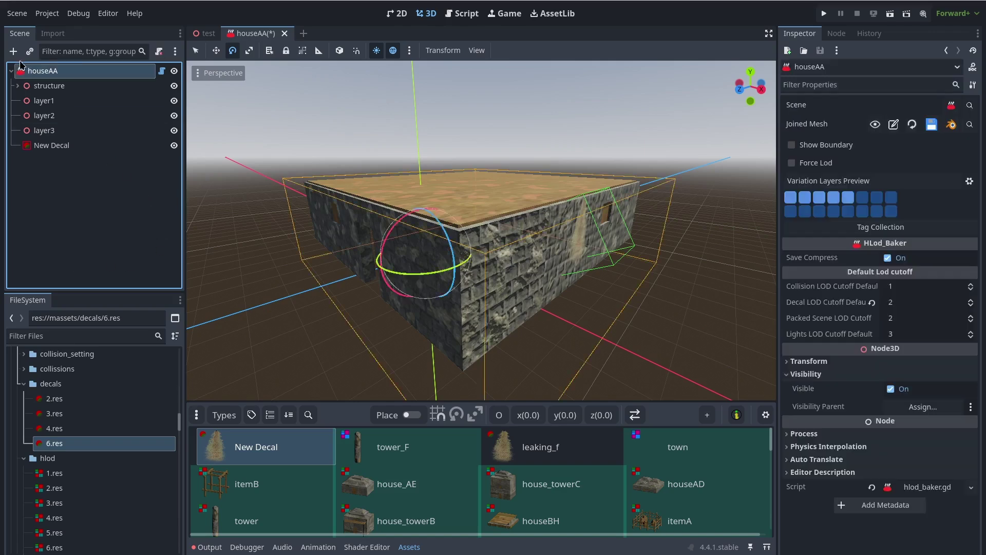
key("ctrl+a")
type("ligh")
key("Up")
key("Up")
key("Up")
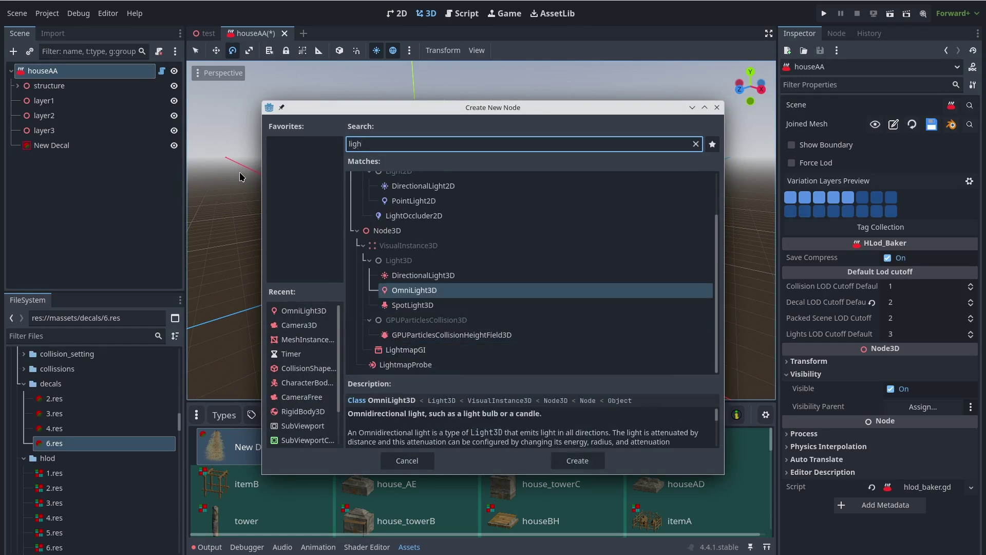
key("Return")
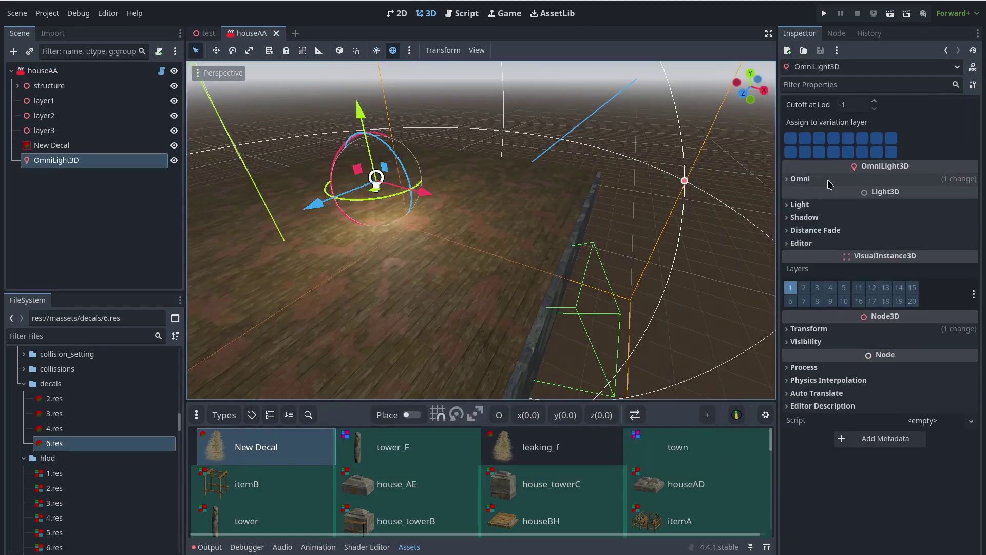
Expand the OmniLight3D's Omni, Light, Shadow and Distance Fade properties for review.
left_click(824, 179)
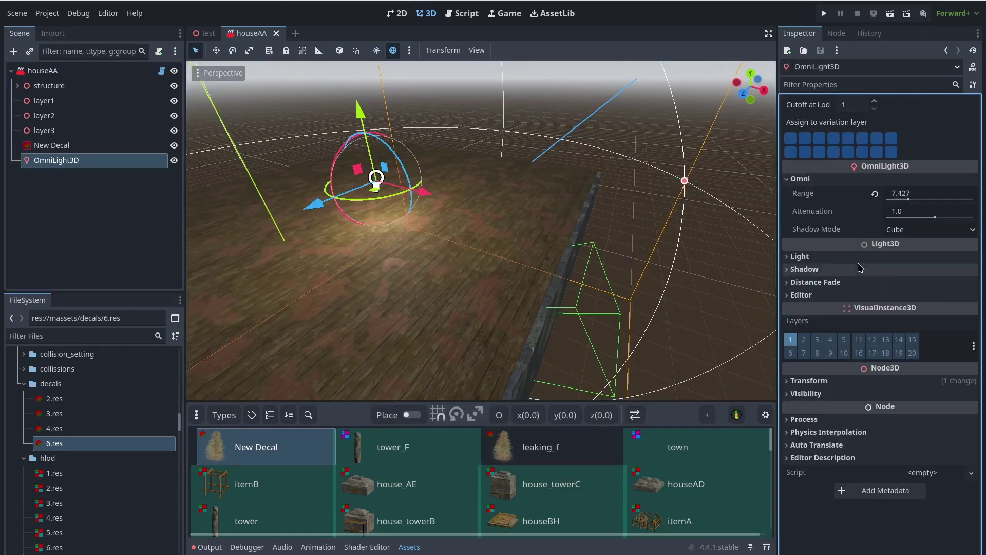
left_click(802, 256)
left_click(805, 477)
left_click(814, 505)
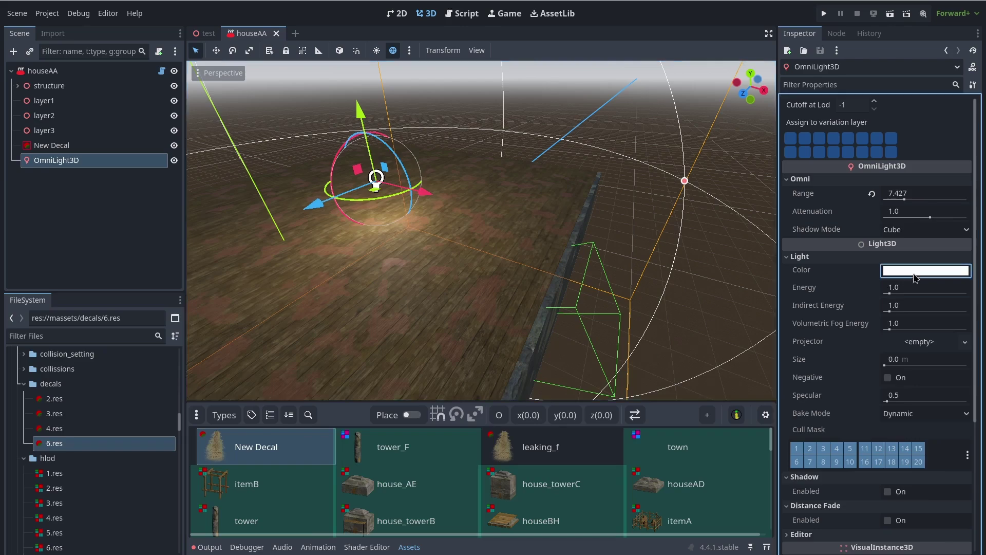
Set the OmniLight3D's color to pure blue (0000ff) and increase its energy.
left_click(925, 269)
left_click_drag(890, 453, 919, 485)
left_click_drag(863, 475, 839, 474)
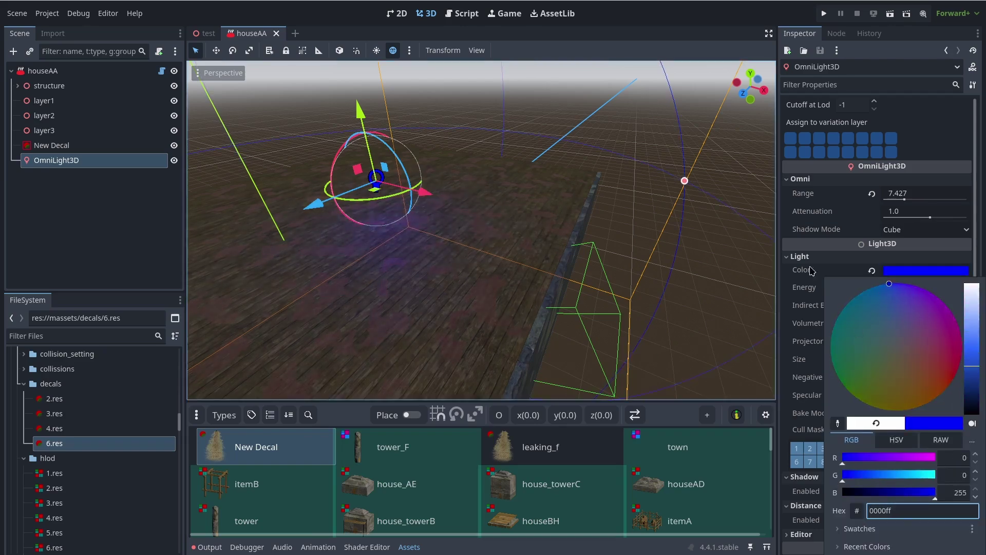
left_click(810, 271)
left_click_drag(890, 293, 942, 294)
left_click(385, 186)
Bake the houseAA scene from its root node and switch to the test scene.
left_click(43, 71)
left_click(950, 109)
left_click(208, 33)
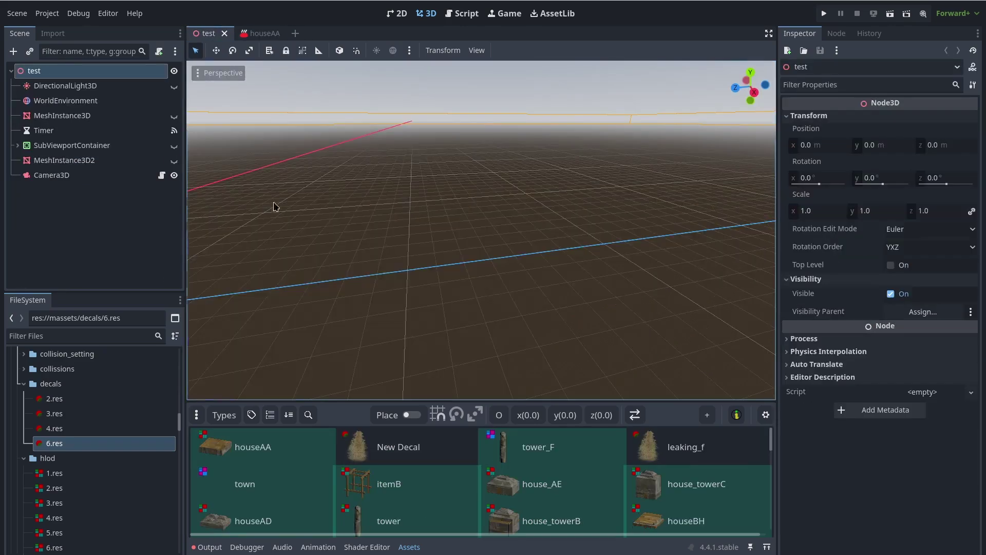
Place the baked houseAA asset in the test scene and view its blue-lit roof and decal wall up close.
double_click(238, 447)
right_click_drag(411, 231, 308, 236)
scroll(481, 230, "up", 3)
middle_click_drag(565, 220, 216, 213)
scroll(560, 255, "up", 3)
right_click_drag(560, 255, 452, 275)
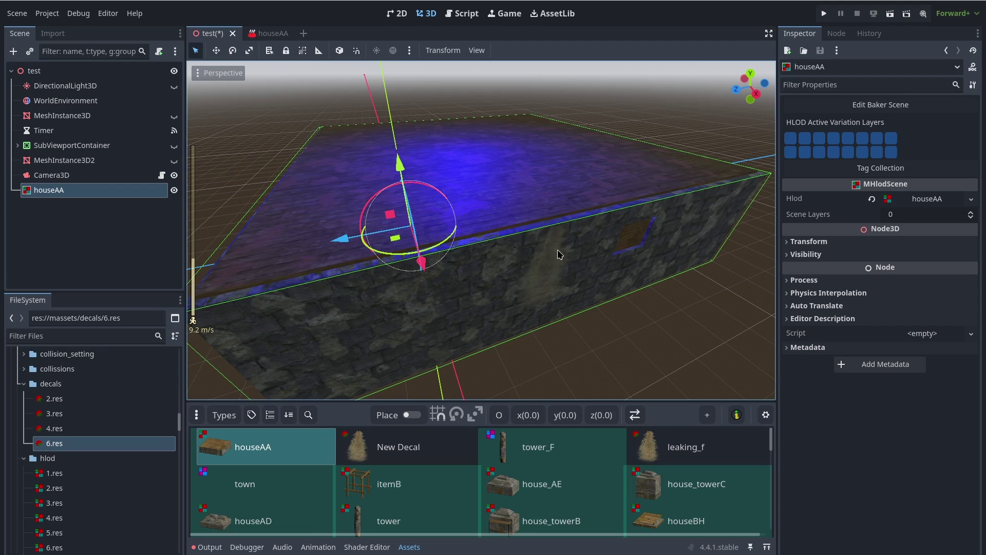